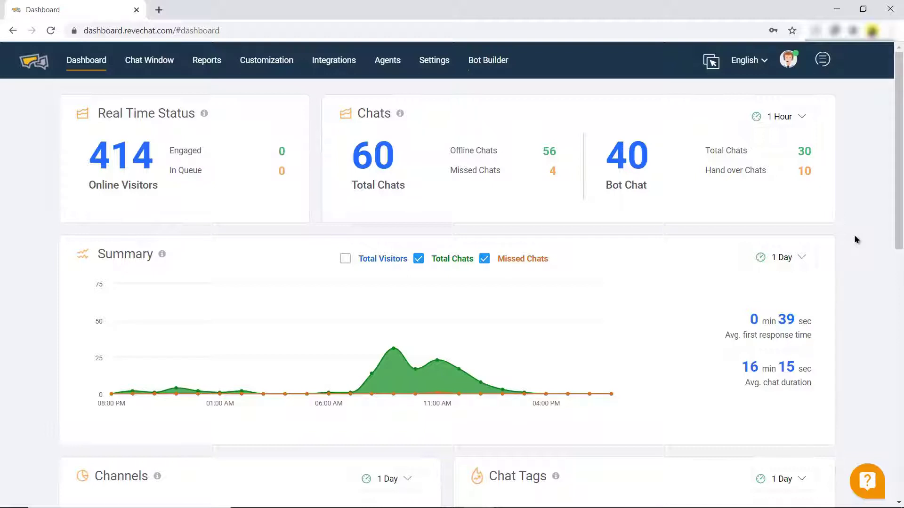
scroll(856, 240, "down", 5)
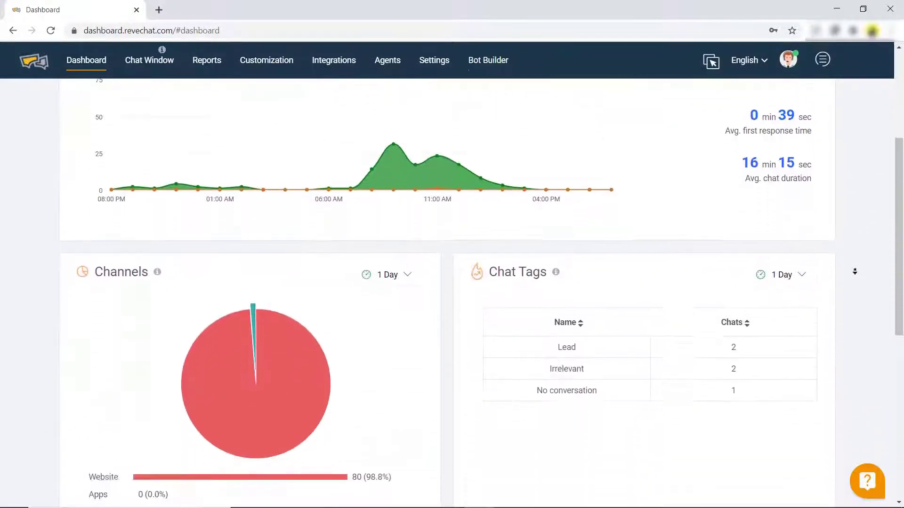
scroll(855, 271, "down", 4)
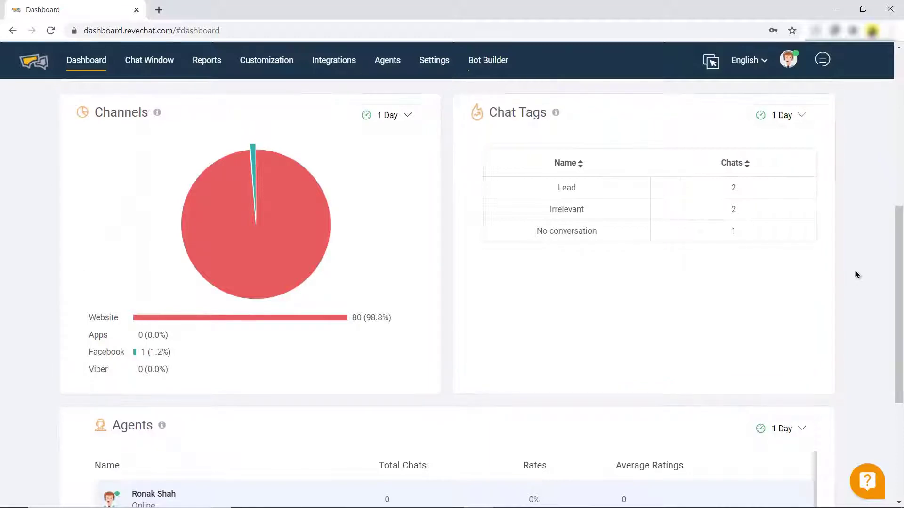
scroll(856, 291, "down", 4)
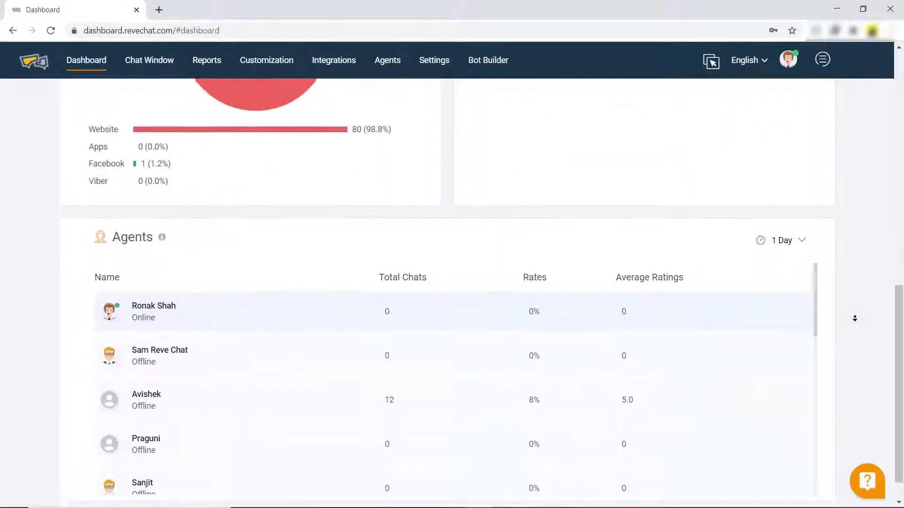
scroll(855, 319, "down", 1)
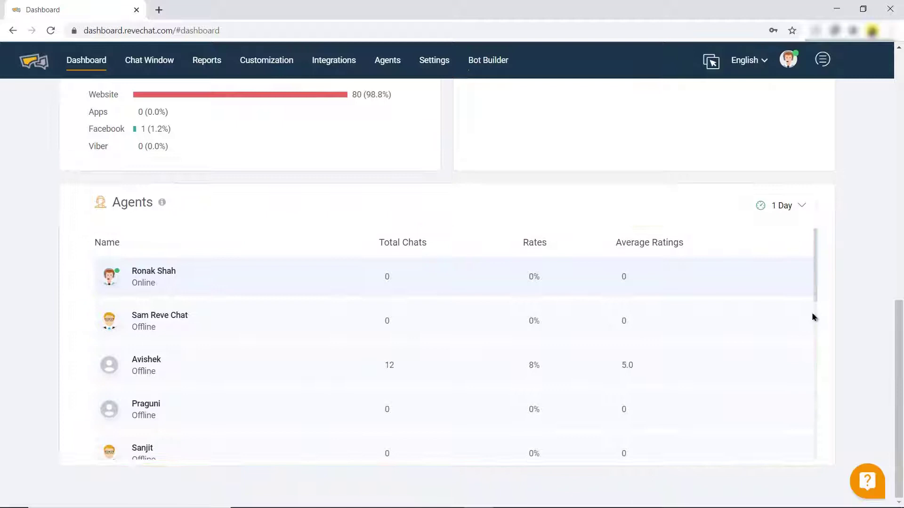
scroll(767, 318, "down", 7)
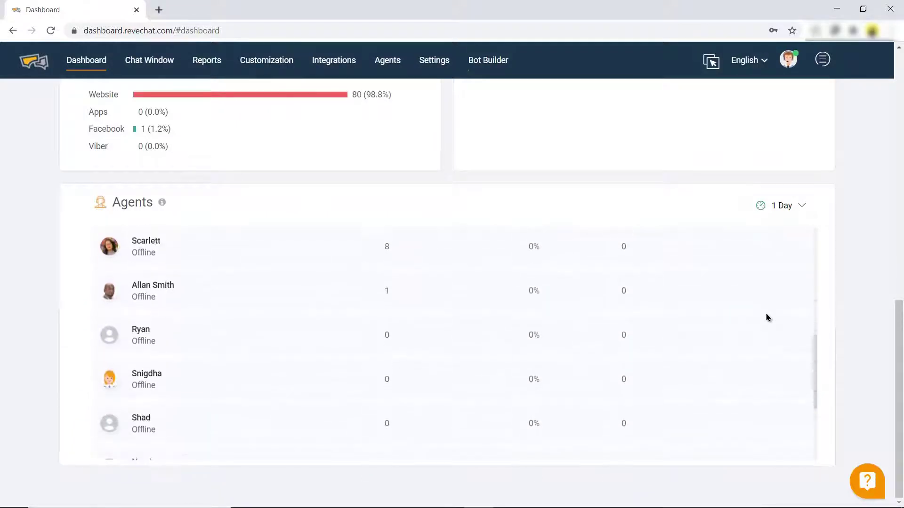
scroll(767, 317, "up", 7)
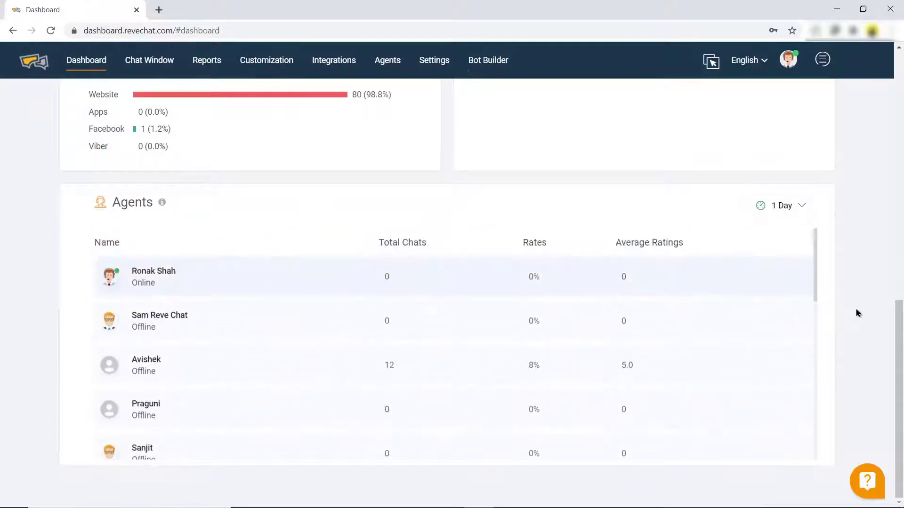
scroll(857, 300, "up", 15)
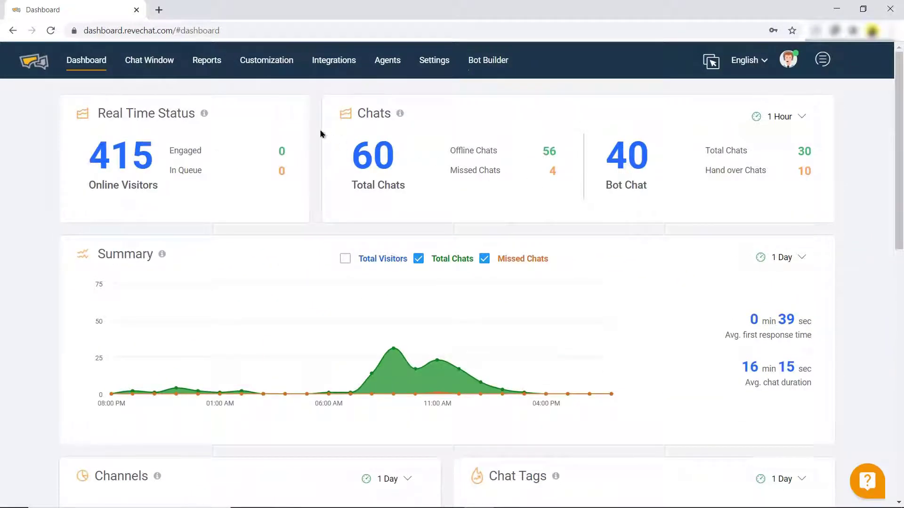
Step: Copy the website chat script snippet from Install REVE Chat and review the installation guides
left_click(148, 67)
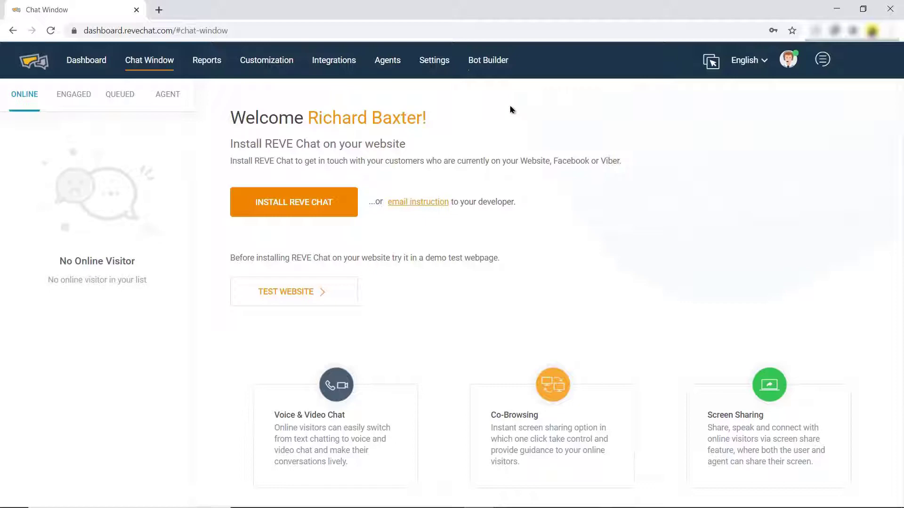
left_click(341, 197)
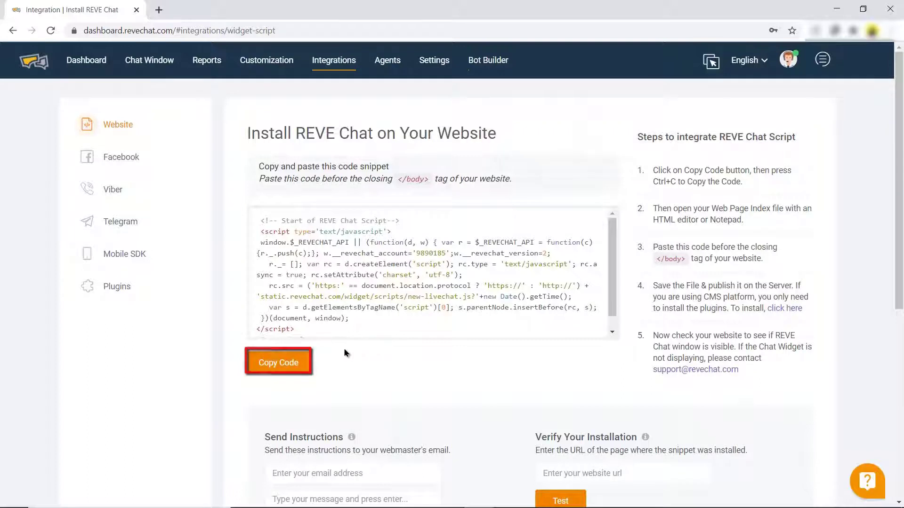
left_click(297, 362)
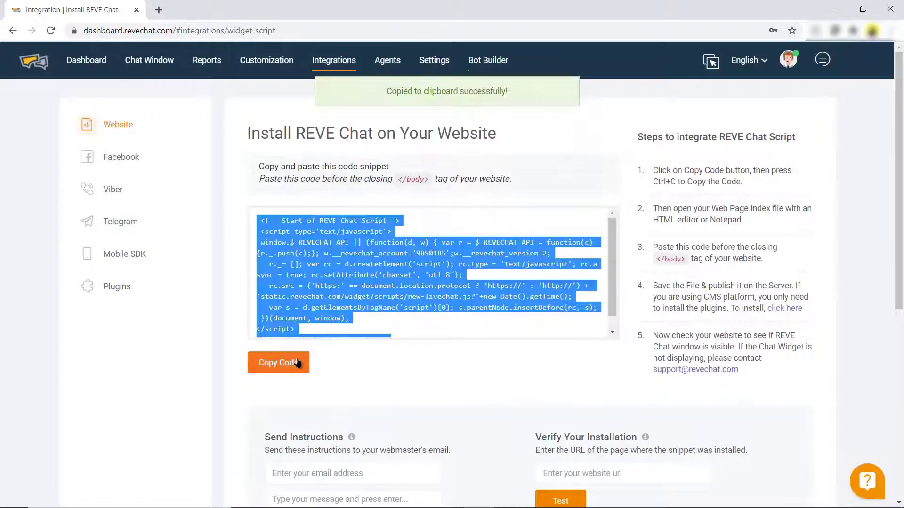
scroll(339, 396, "down", 3)
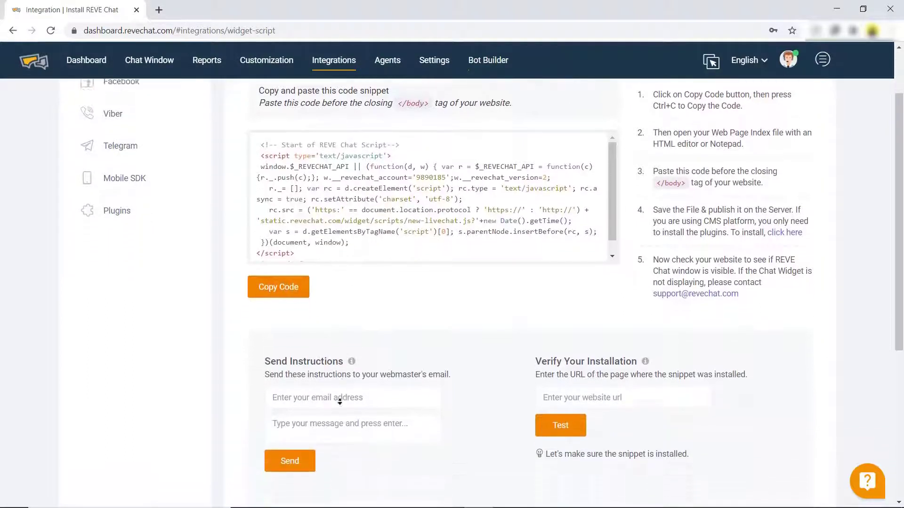
scroll(339, 400, "down", 5)
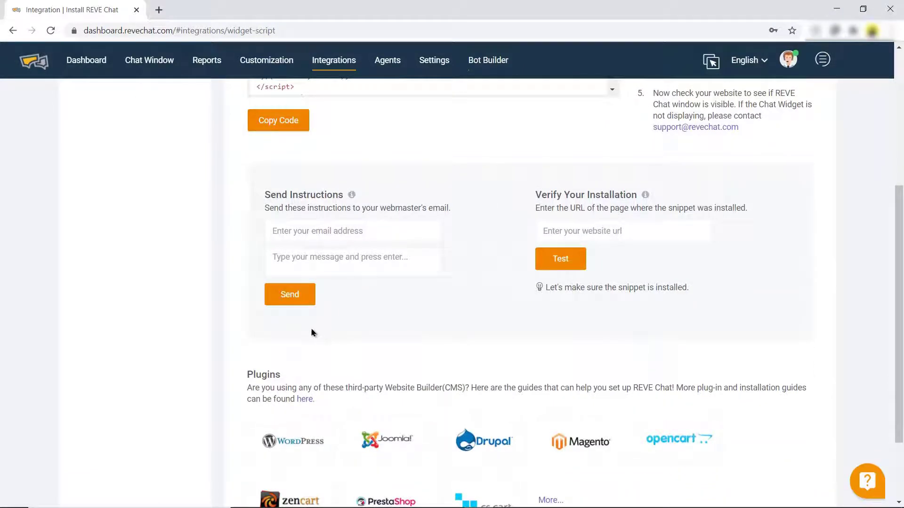
scroll(236, 383, "down", 2)
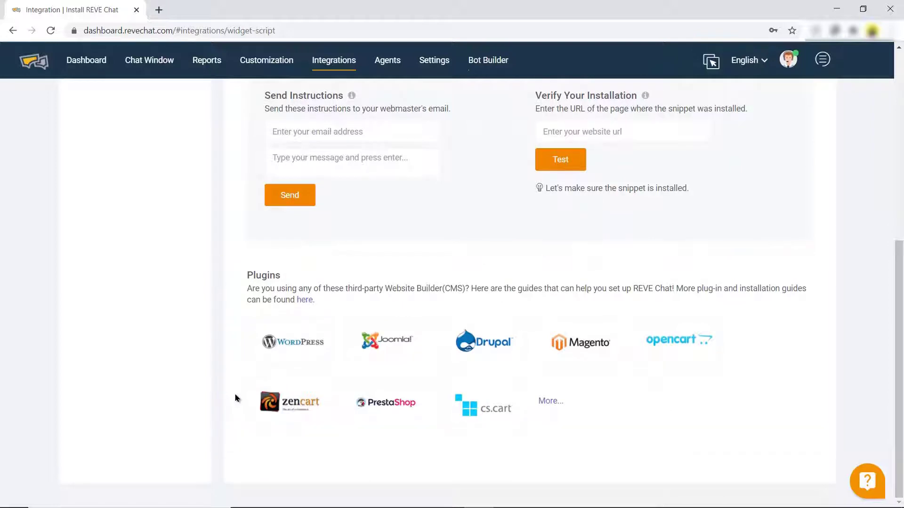
scroll(748, 313, "up", 7)
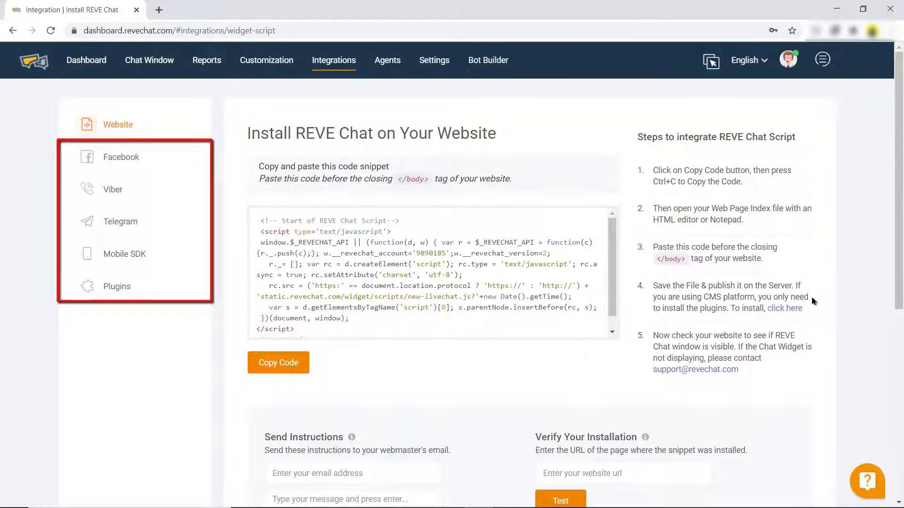
Step: Browse the grid of available plugin integrations
left_click(121, 288)
scroll(251, 215, "down", 5)
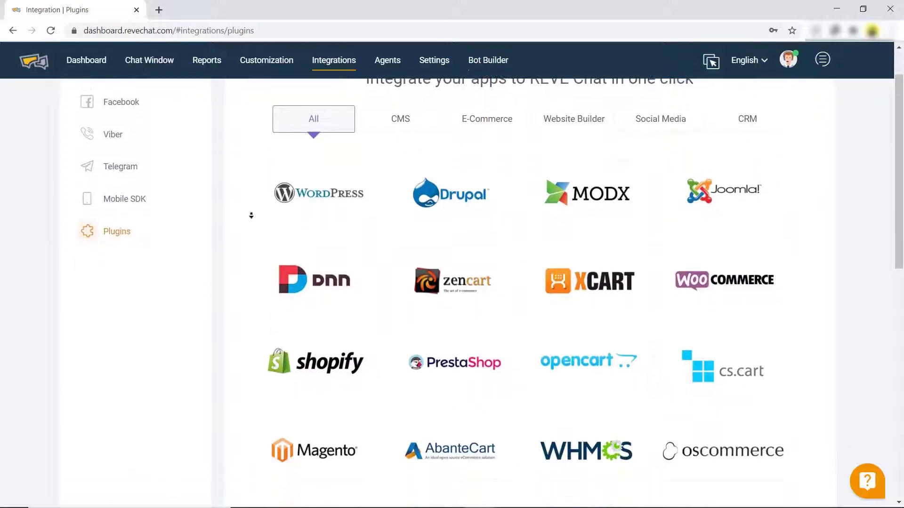
scroll(251, 215, "down", 2)
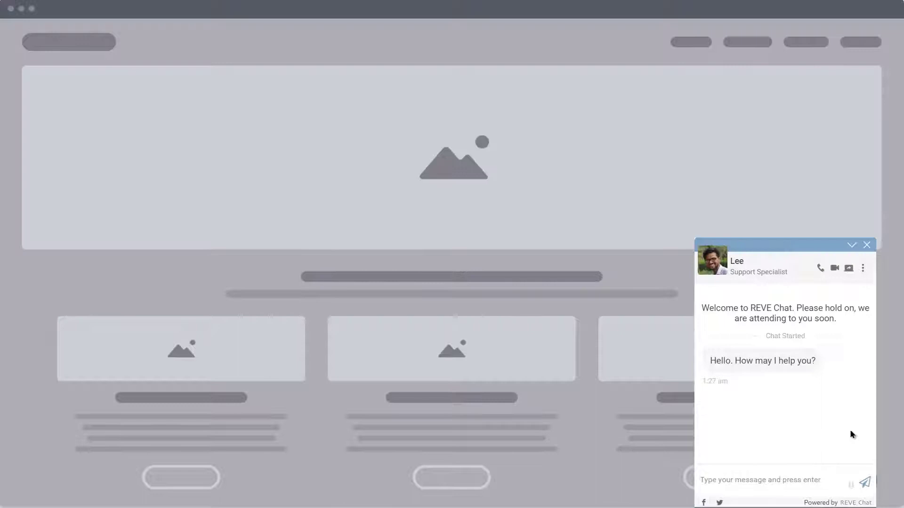
Step: Send the visitor message 'Hi! I want to know more about the platform.' and try video call and screen sharing
left_click(788, 481)
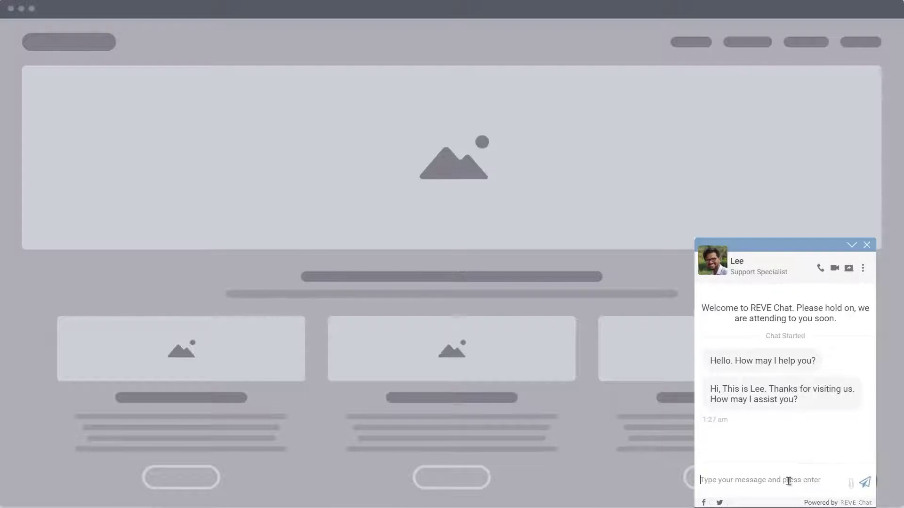
type("Hi! I want to know more about the platform.")
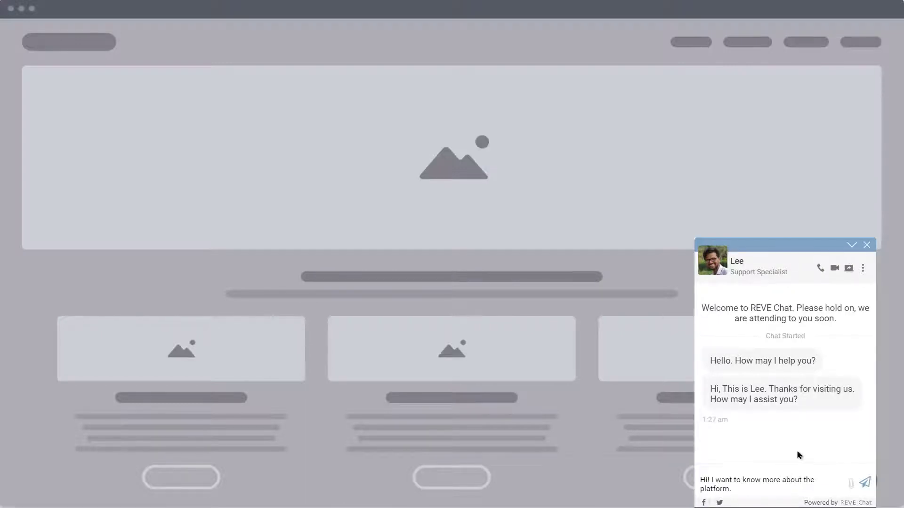
key("Return")
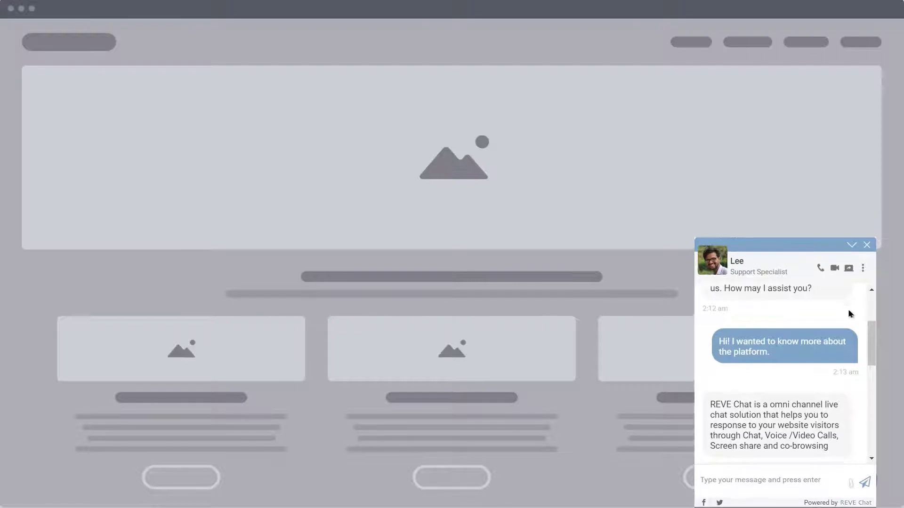
left_click(831, 271)
left_click(848, 269)
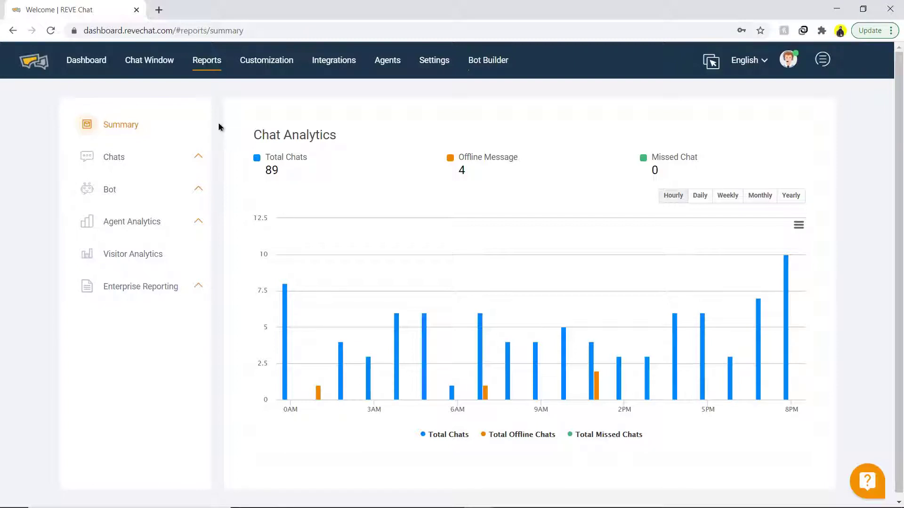
Step: Review the chat reports: Chat History, Offline Message, Missed Chats and Chat Satisfaction
left_click(113, 157)
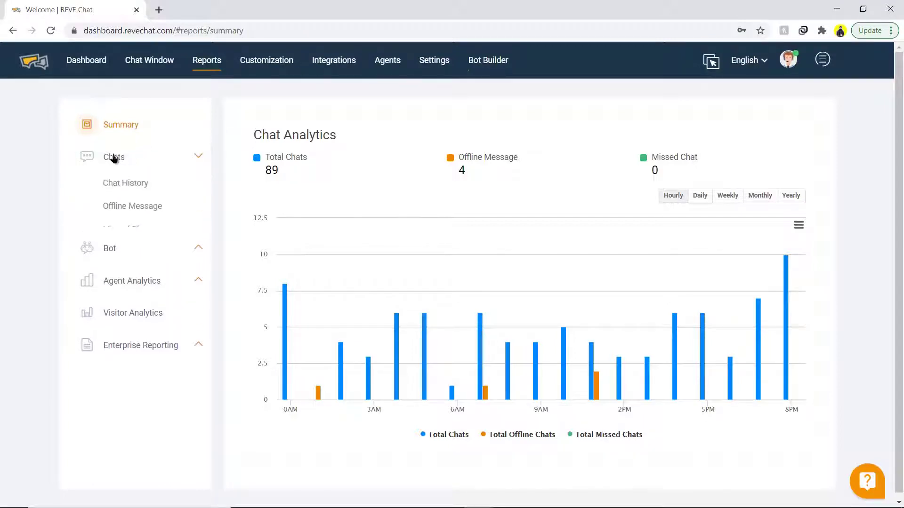
left_click(115, 185)
left_click(115, 209)
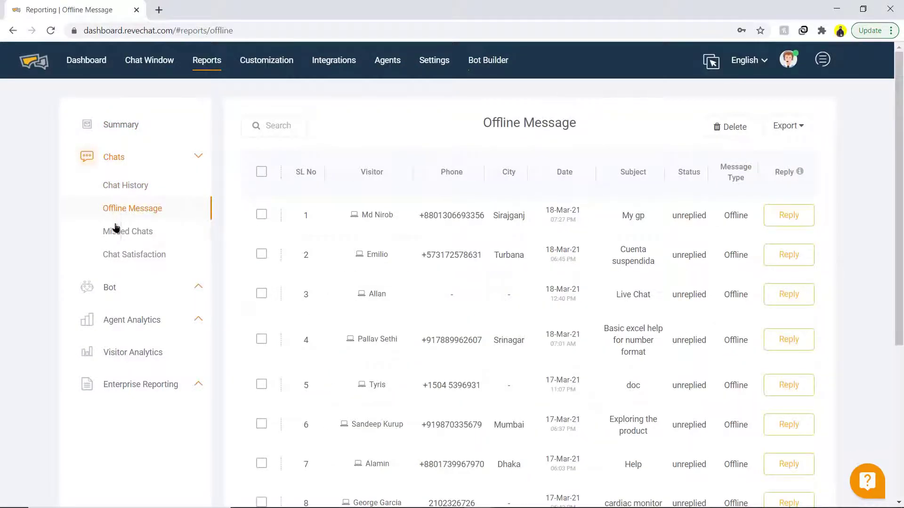
left_click(116, 235)
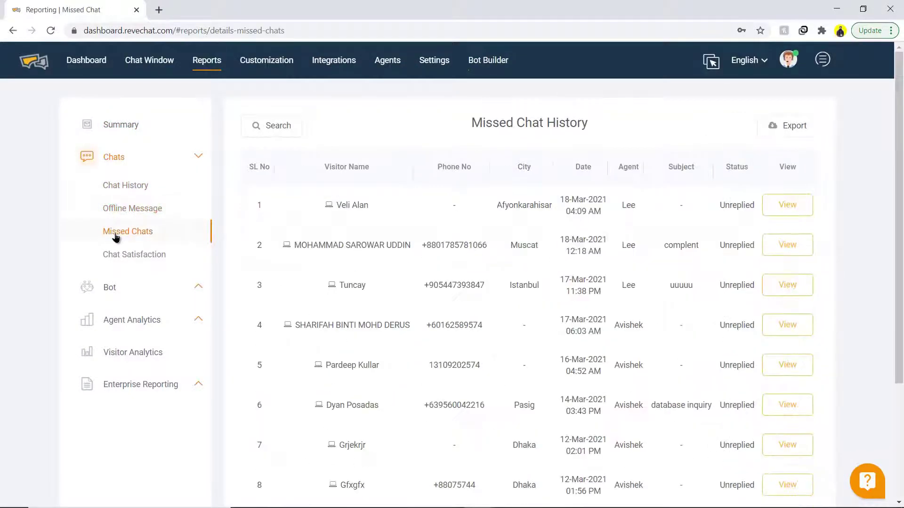
left_click(116, 258)
Step: Review Bot History, Bot Analytics, agent Activity, Agent Performance and Visitor Analytics reports
left_click(111, 288)
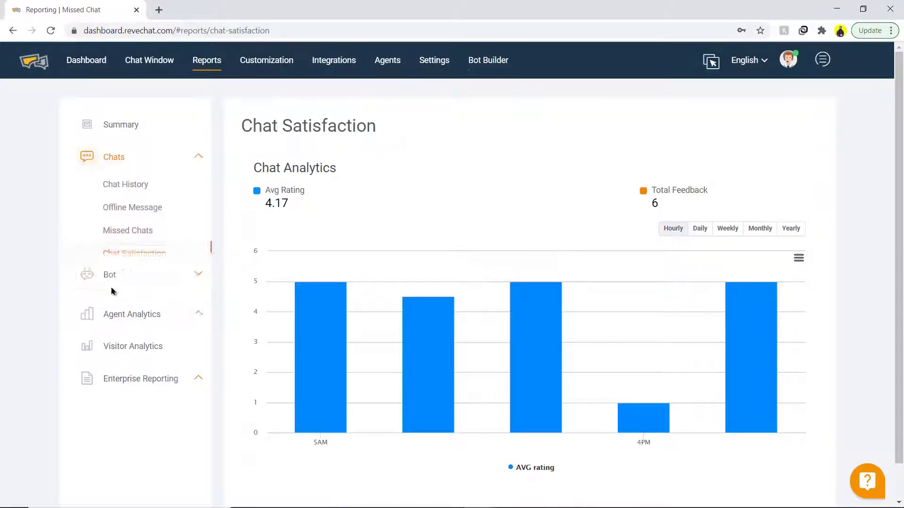
left_click(124, 218)
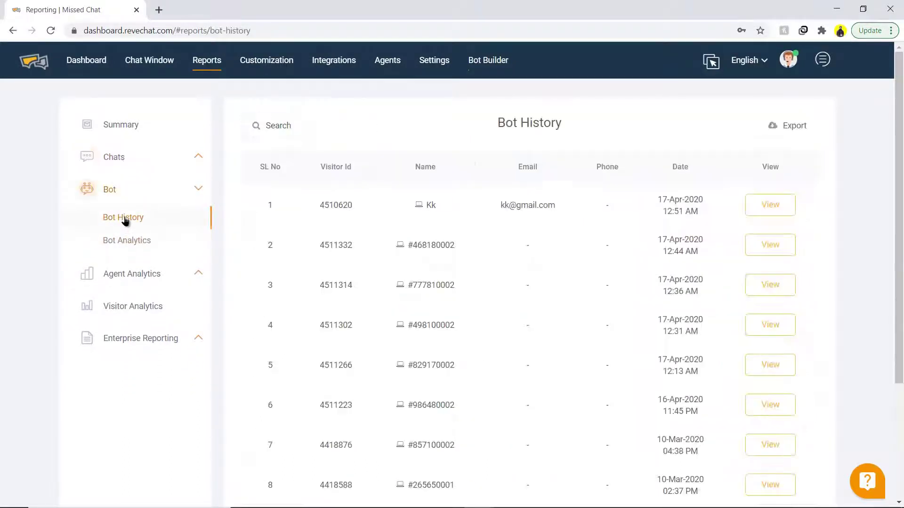
left_click(124, 241)
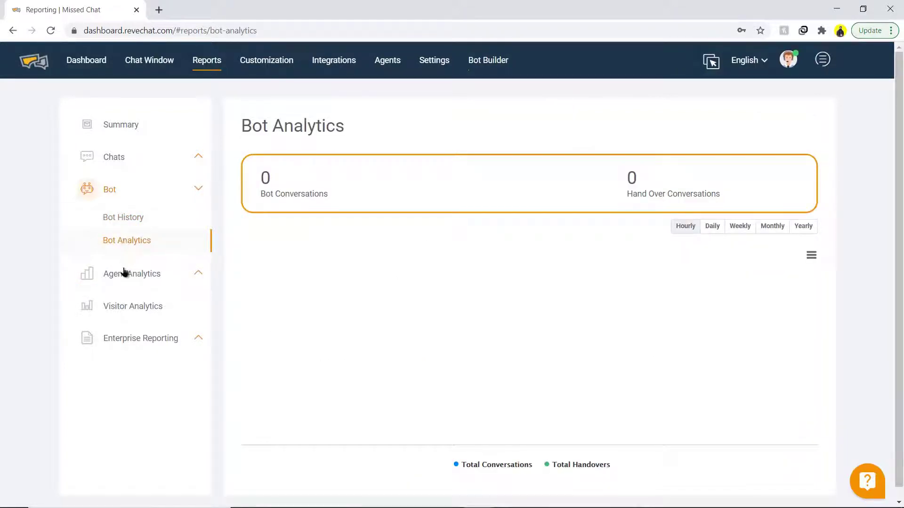
left_click(124, 273)
left_click(122, 256)
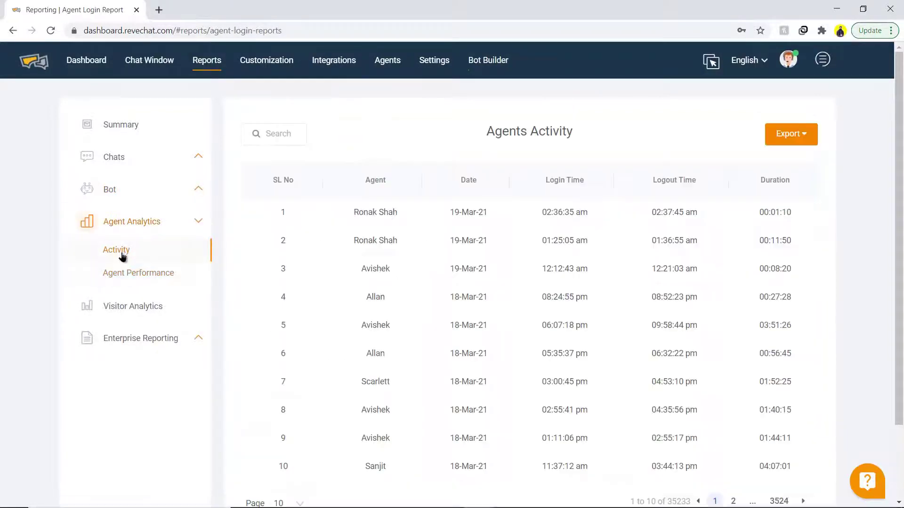
left_click(122, 274)
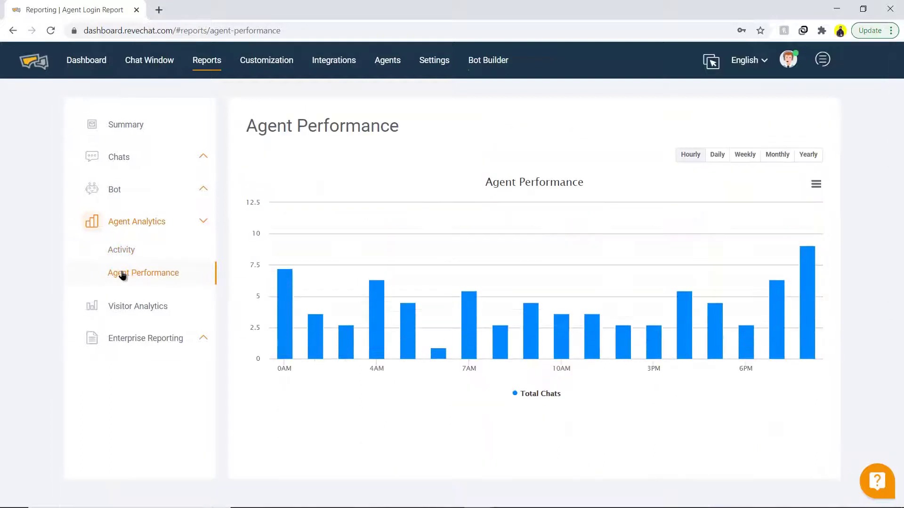
left_click(123, 306)
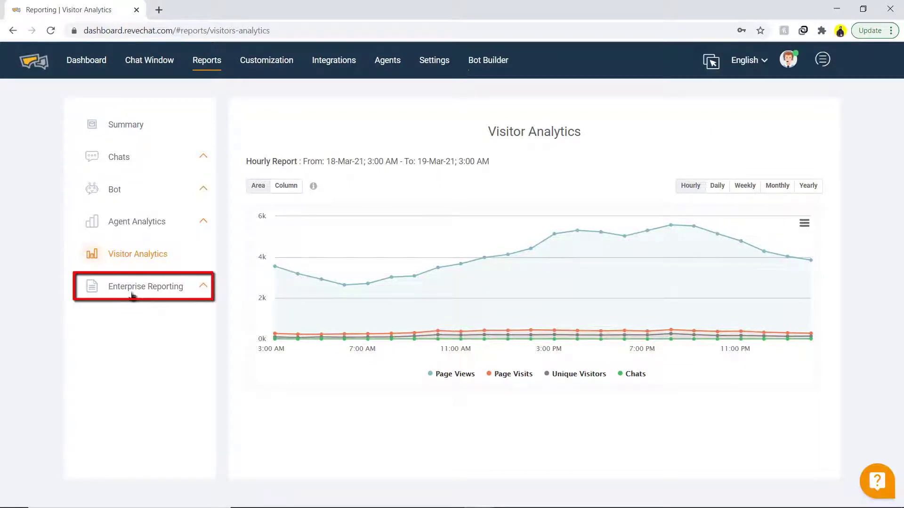
Step: Review the Enterprise Reporting reports through First Response Time, then go to widget Customization
left_click(135, 290)
left_click(135, 314)
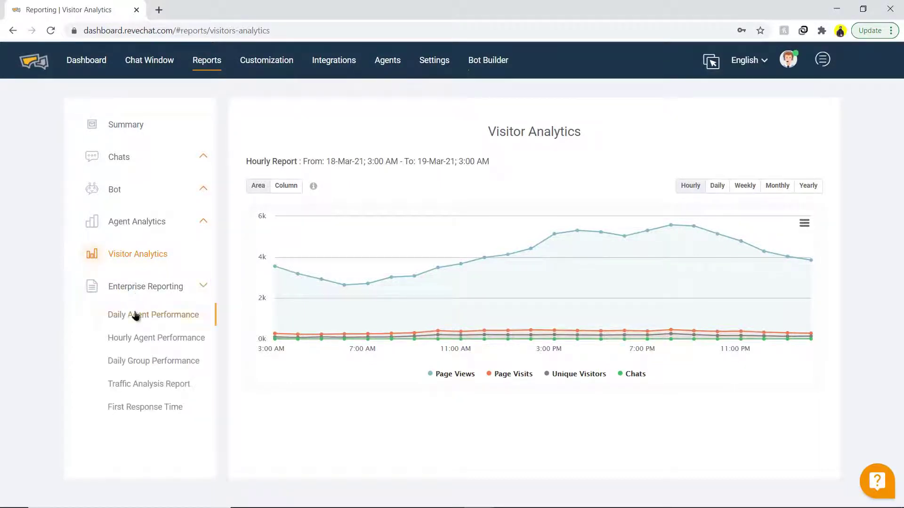
left_click(135, 343)
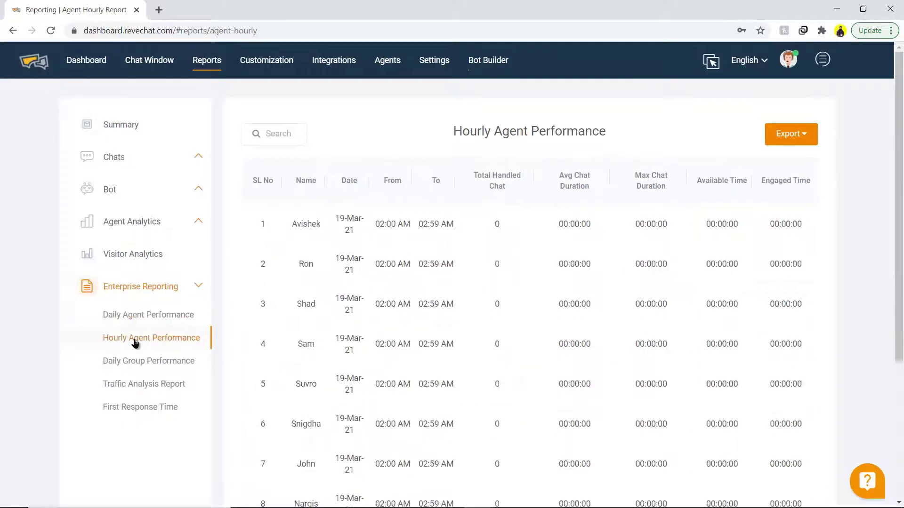
left_click(134, 362)
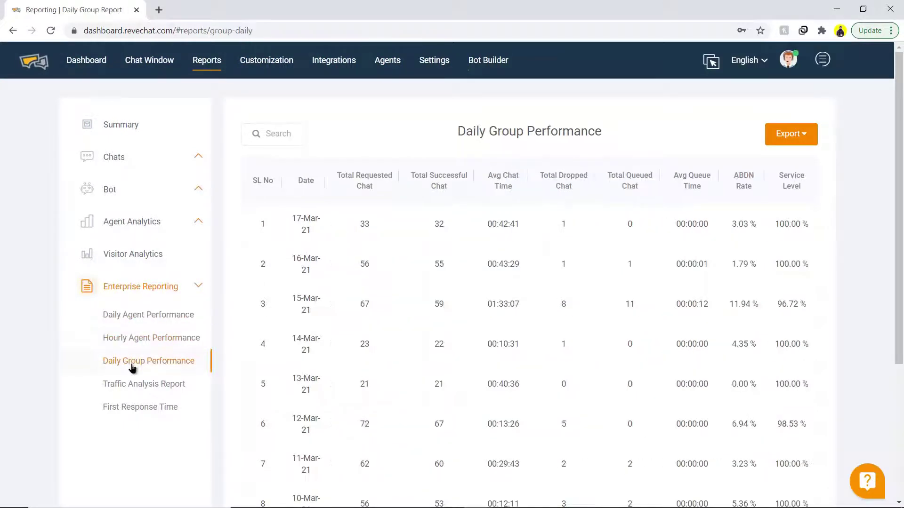
left_click(132, 387)
left_click(133, 408)
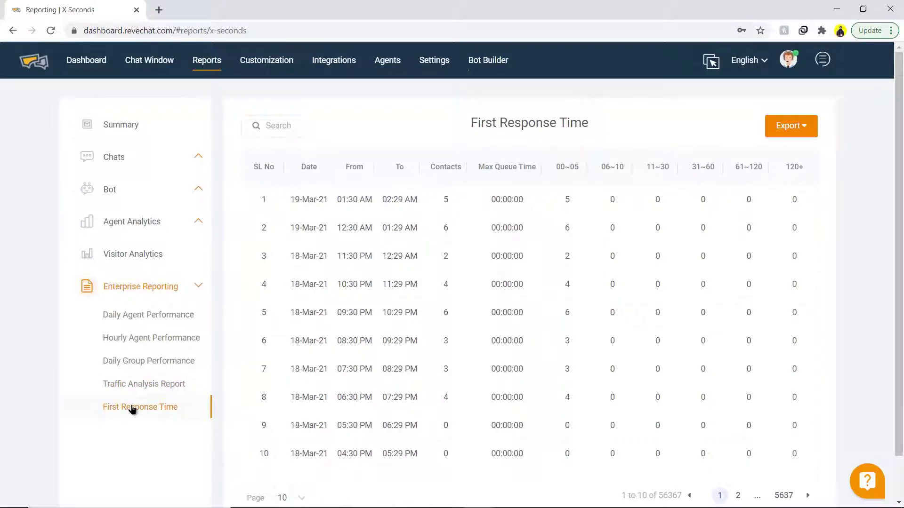
left_click(265, 65)
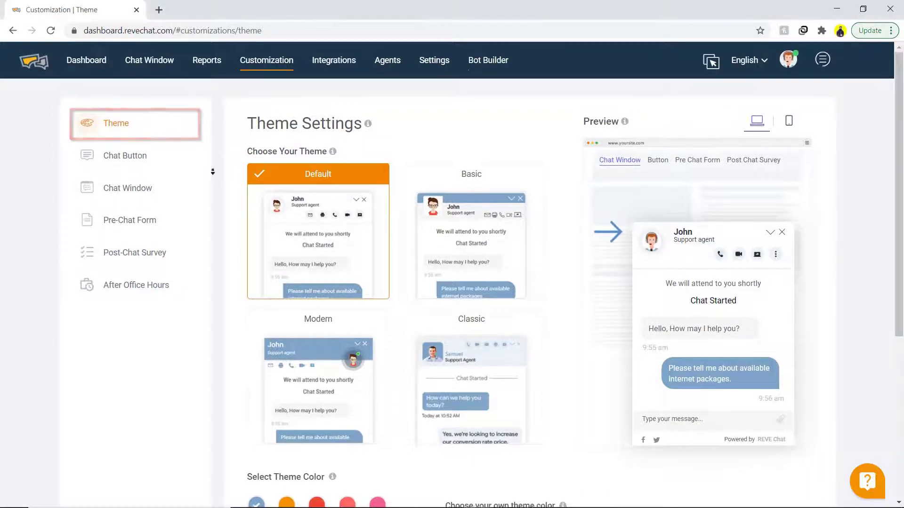
Step: Review the Theme and Chat Button customization settings
scroll(213, 172, "down", 5)
scroll(213, 174, "down", 1)
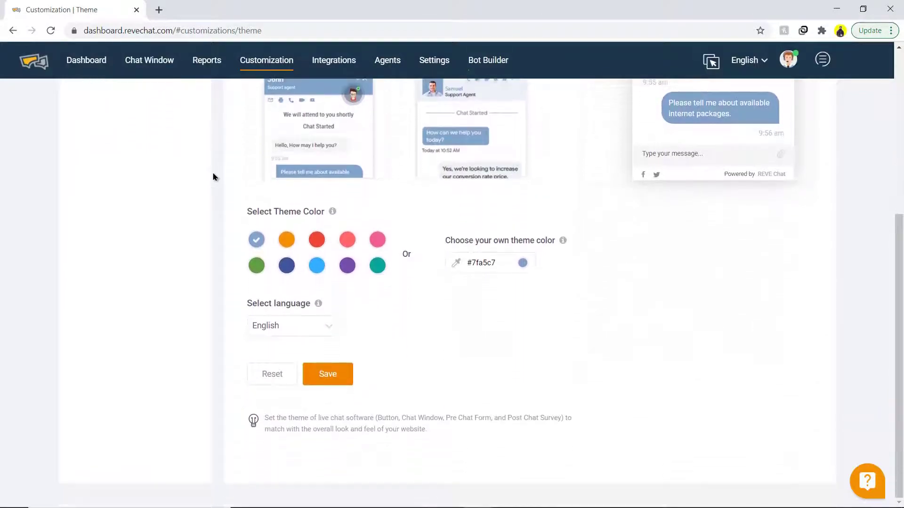
scroll(211, 137, "up", 5)
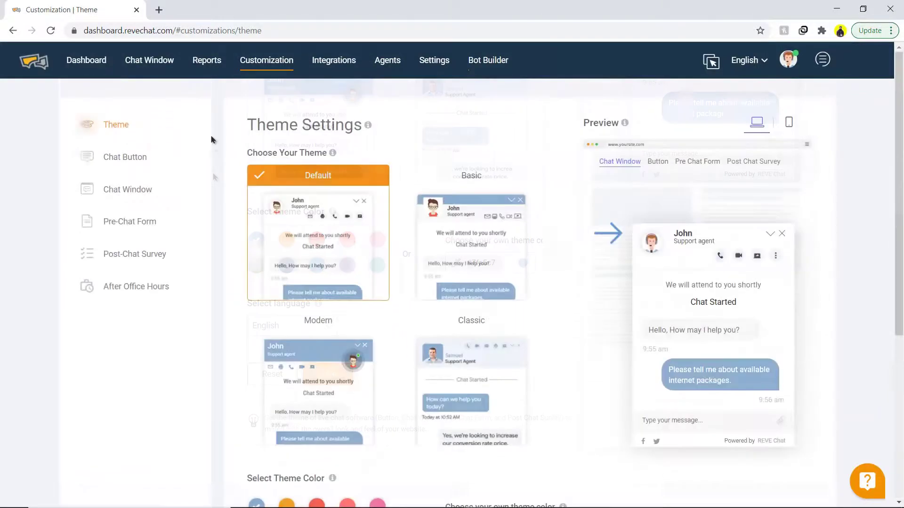
left_click(128, 160)
scroll(216, 139, "down", 4)
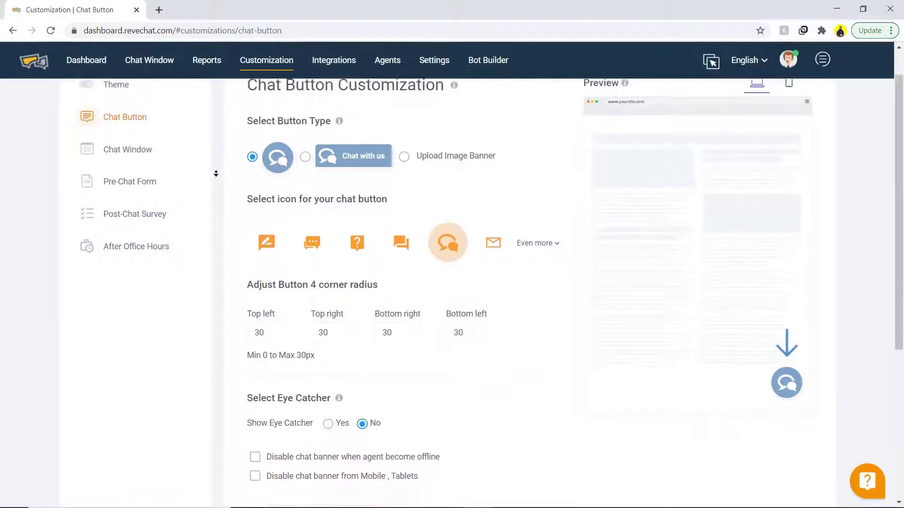
scroll(215, 173, "down", 3)
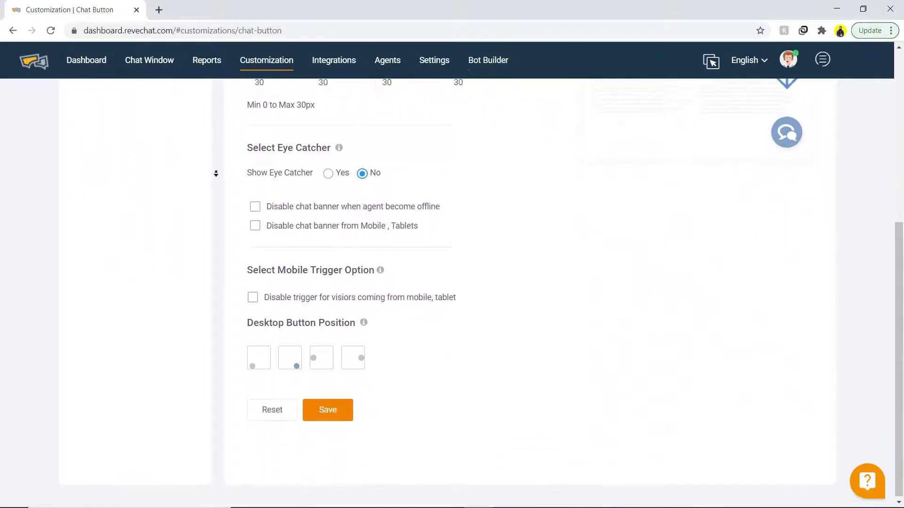
scroll(216, 176, "up", 7)
Step: Review the Chat Window settings down to the waiting, busy and welcome messages
left_click(138, 191)
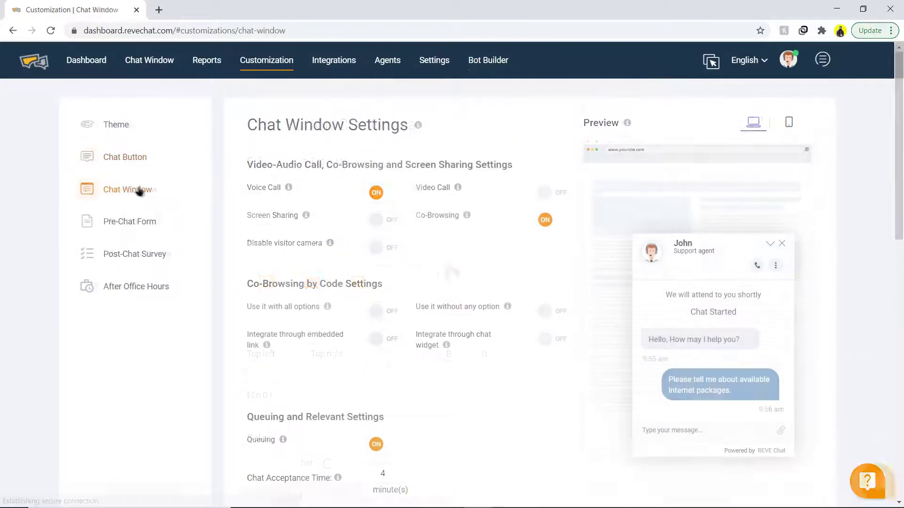
scroll(213, 193, "down", 5)
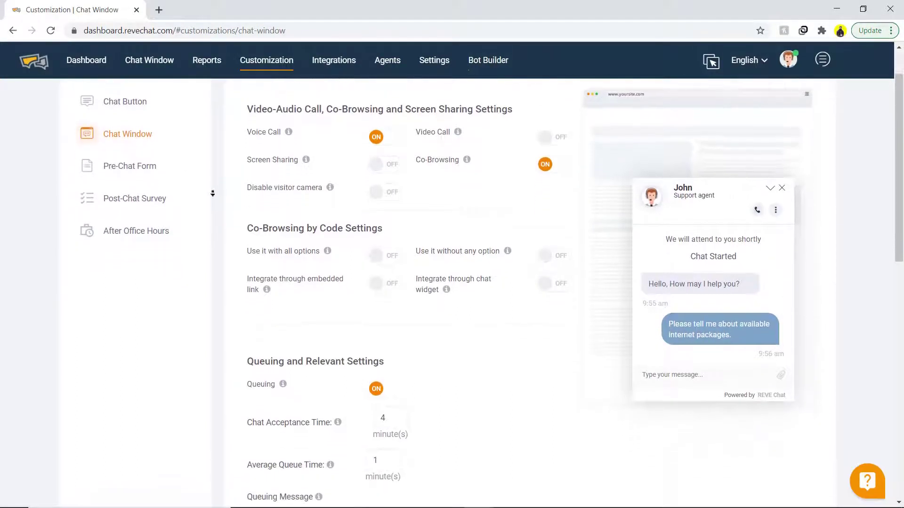
scroll(213, 194, "down", 7)
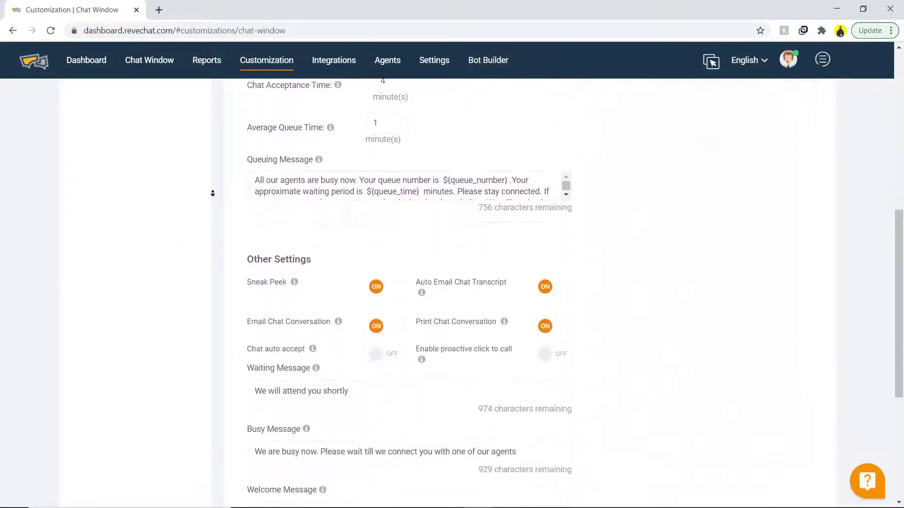
scroll(213, 194, "down", 1)
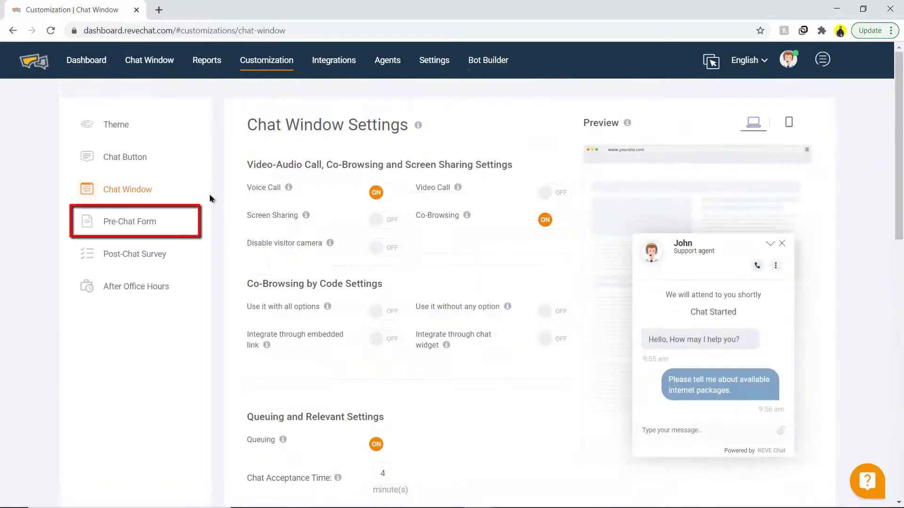
Step: Review the Pre-Chat Form configuration
left_click(149, 222)
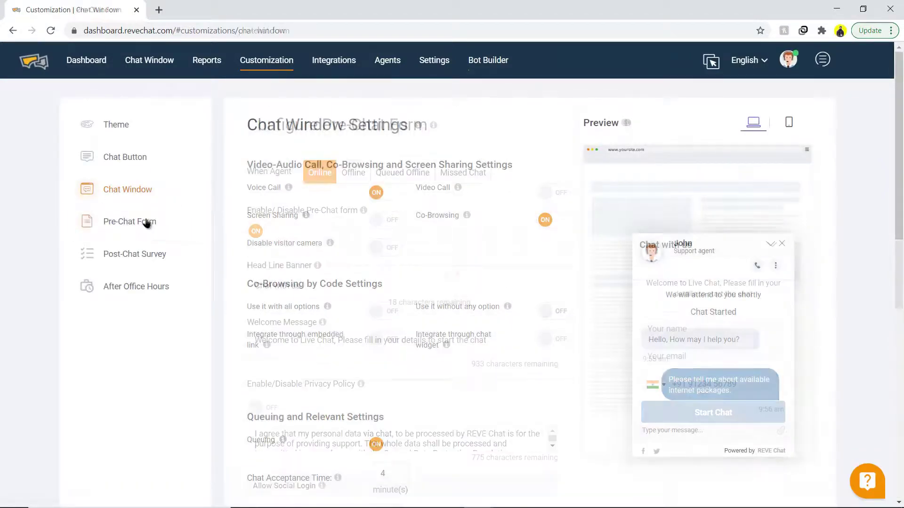
middle_click(216, 191)
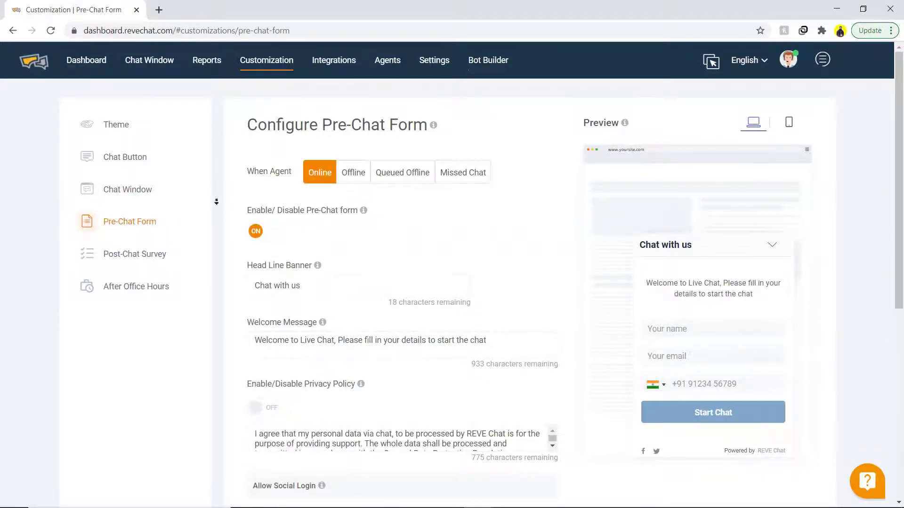
scroll(216, 230, "down", 2)
scroll(216, 230, "down", 5)
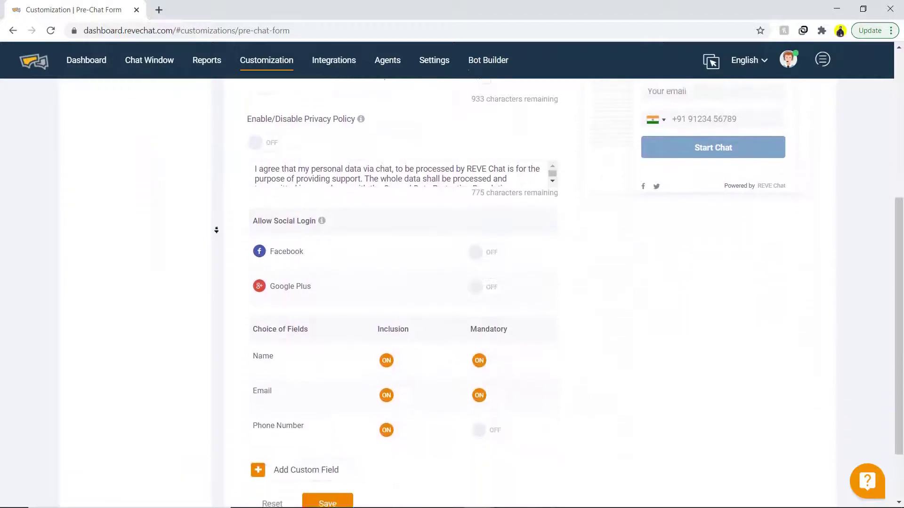
scroll(217, 233, "up", 7)
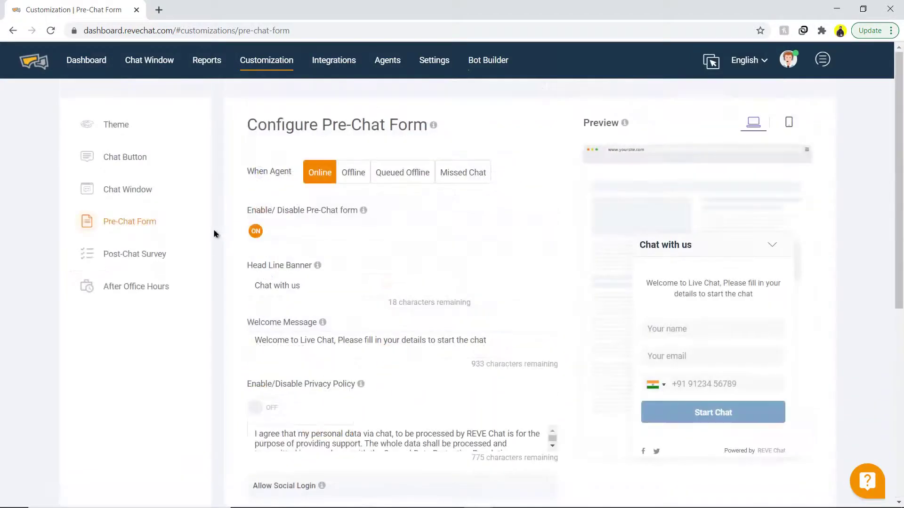
Step: Review the Post-Chat Survey and After Office Hours settings
left_click(159, 255)
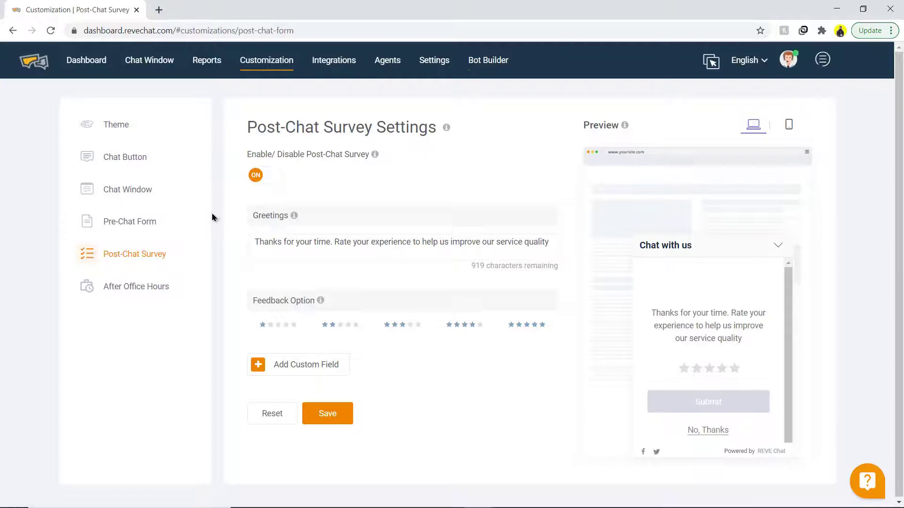
left_click(126, 285)
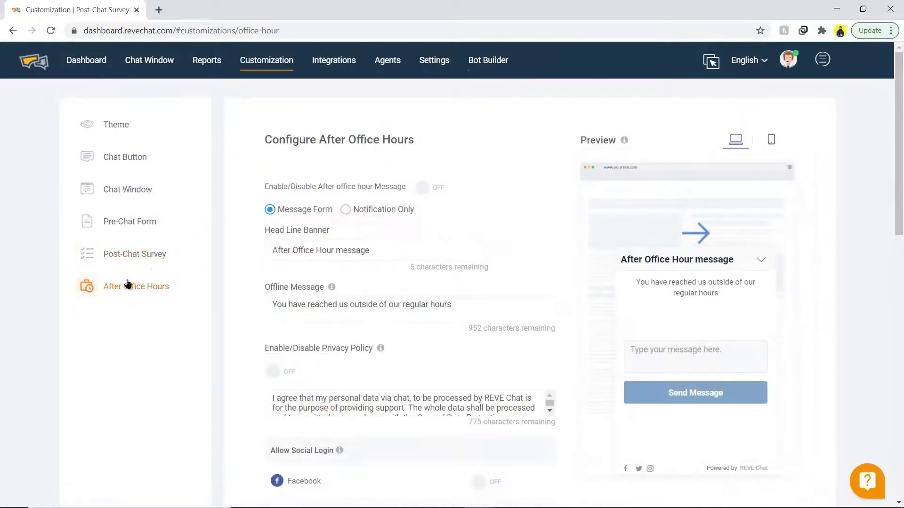
scroll(218, 195, "down", 4)
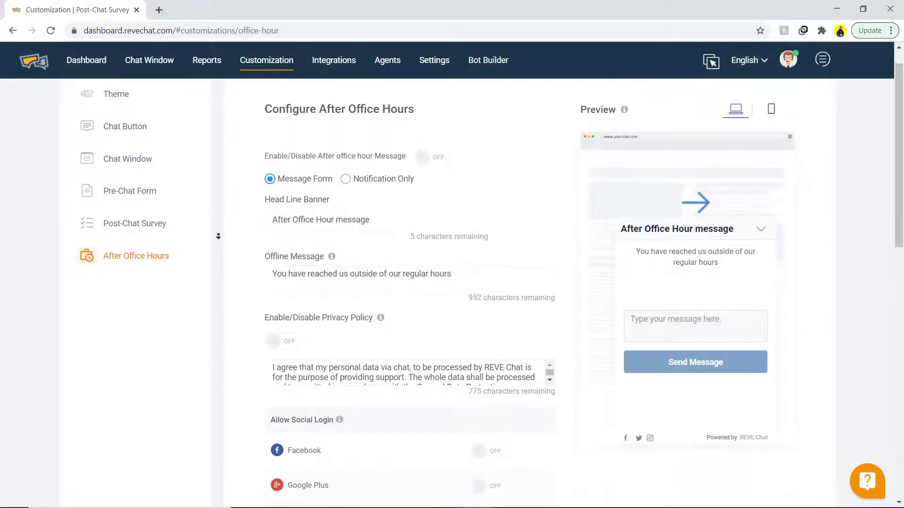
scroll(218, 236, "down", 6)
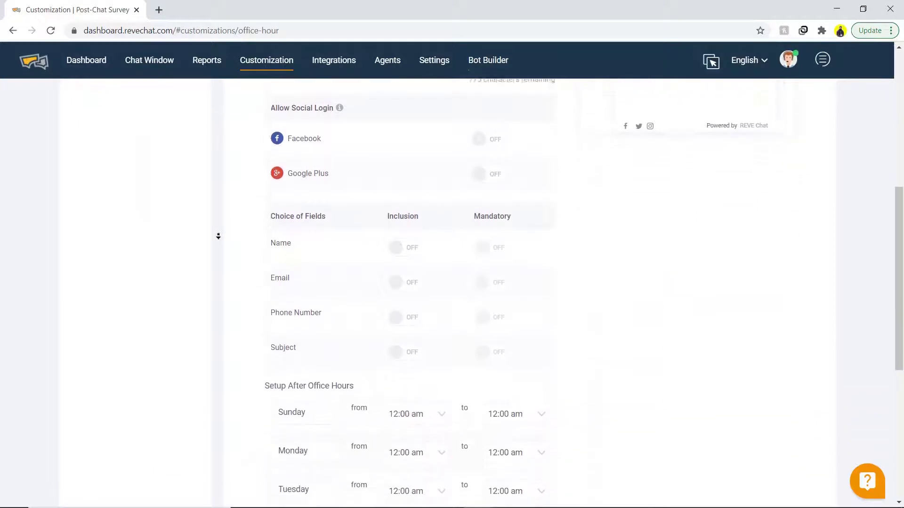
scroll(218, 236, "down", 3)
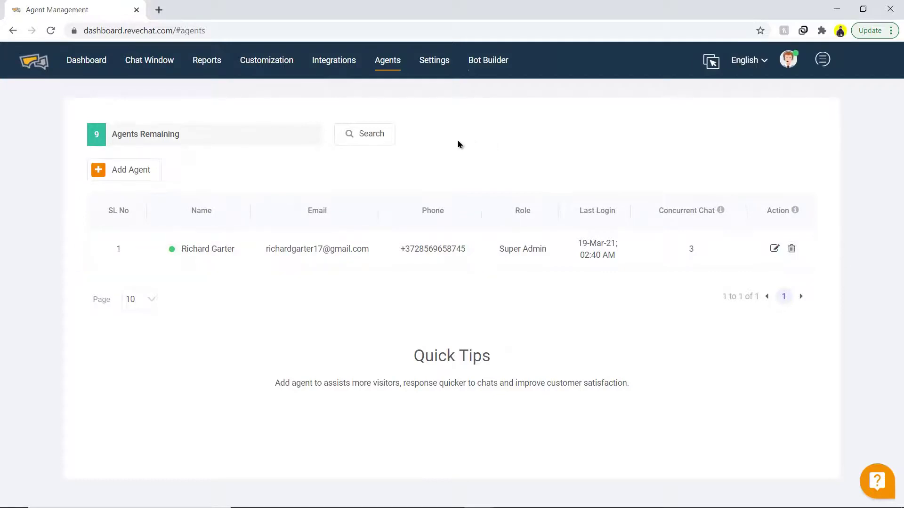
Step: View the new-agent form, then move on to the Settings Auto Triggers page
left_click(139, 170)
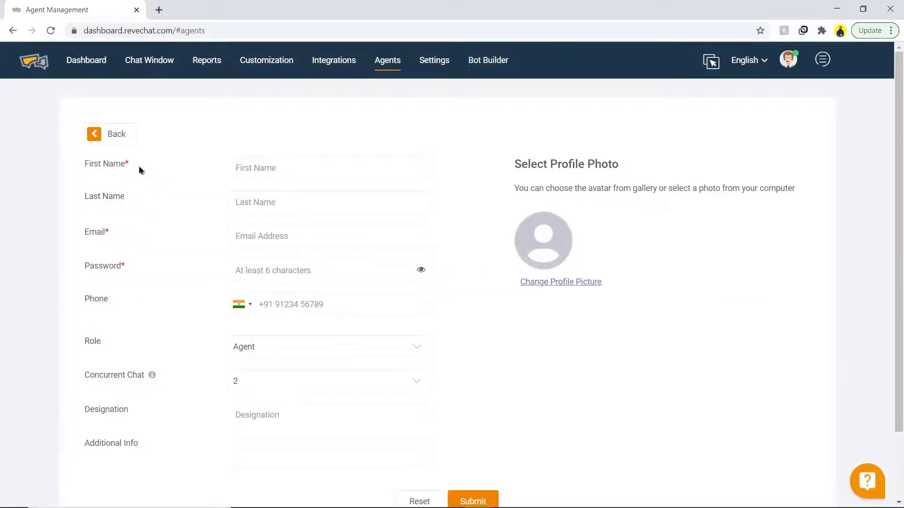
middle_click(464, 163)
left_click(467, 189)
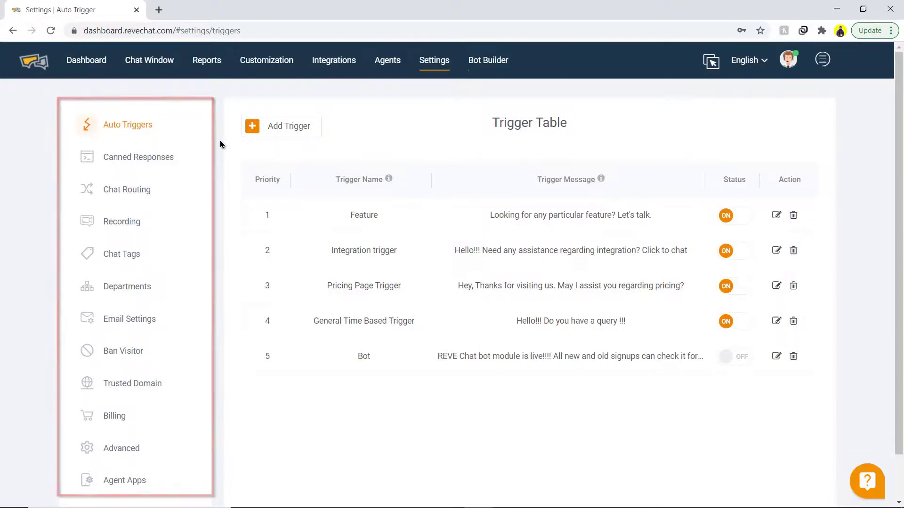
Step: Go to the Bot Builder page of ready-to-use bot templates
left_click(488, 60)
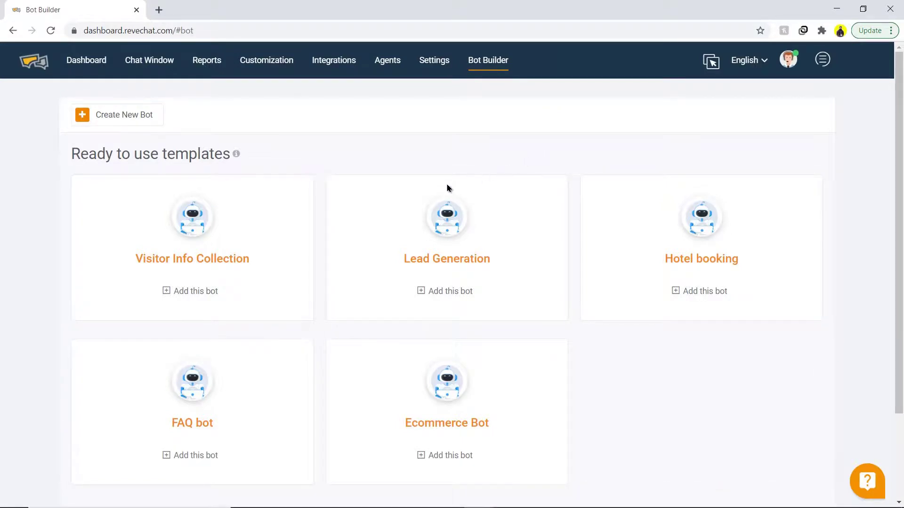
Step: Add the Visitor Info Collection bot template and change its display name from Eva to Lynda
left_click(196, 292)
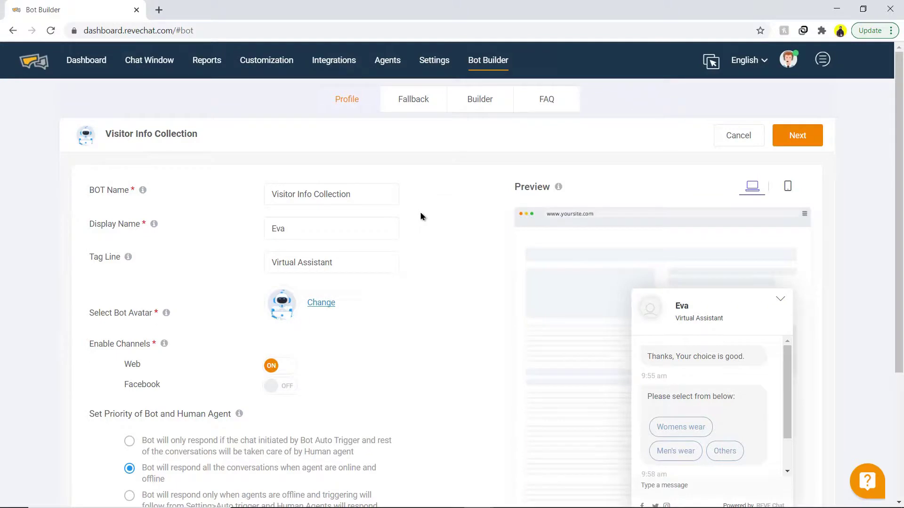
left_click(367, 224)
key("BackSpace")
key("BackSpace")
key("BackSpace")
type("Lynda")
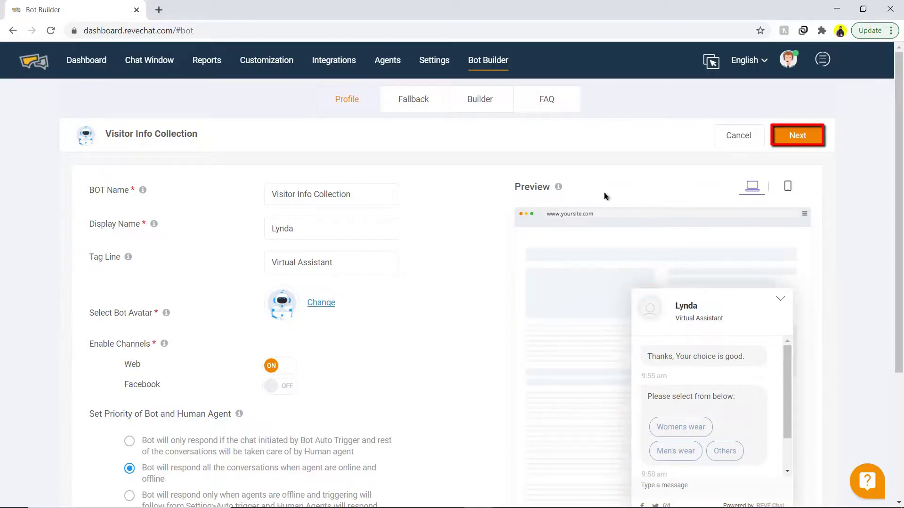
Step: Save the bot's Profile and Fallback settings to reach its flow Builder
left_click(783, 138)
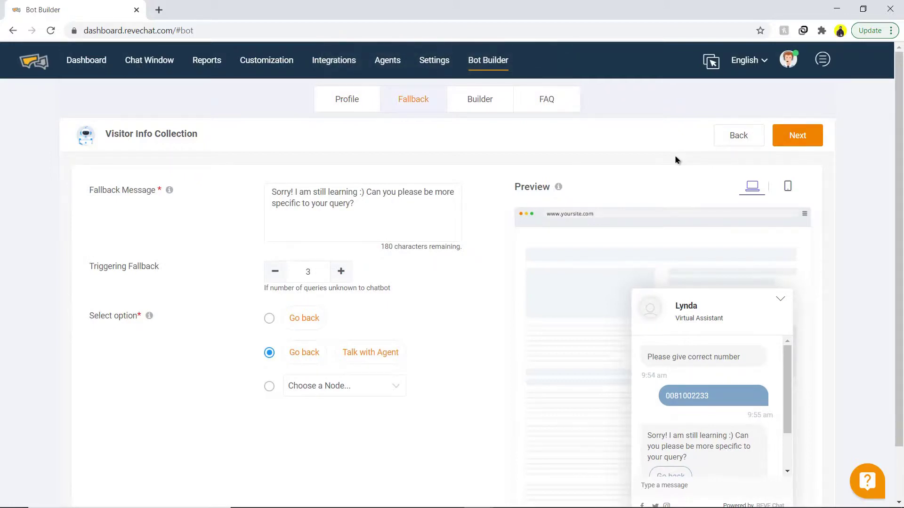
left_click(794, 140)
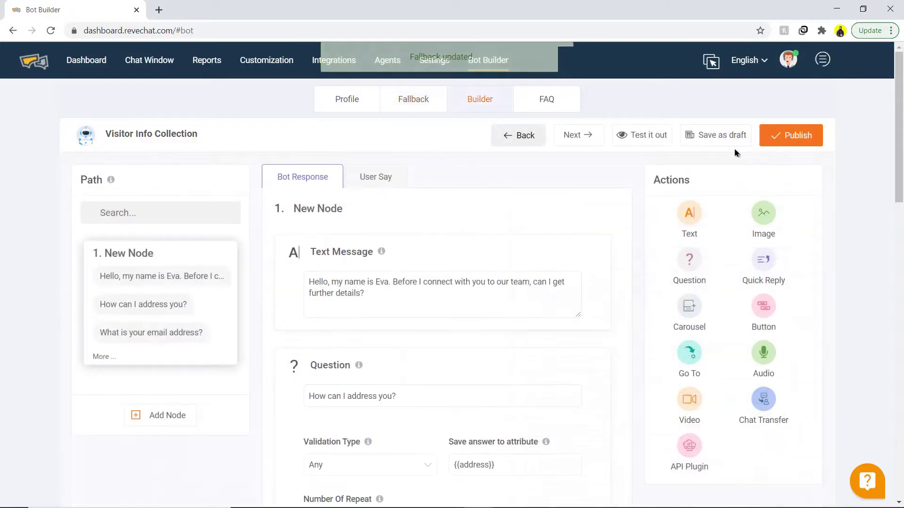
scroll(640, 160, "down", 2)
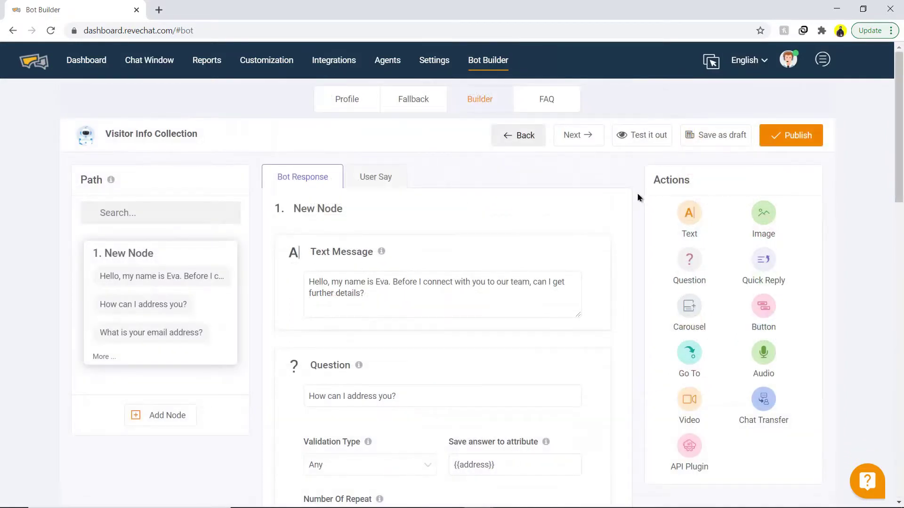
Step: Go to the bot's FAQ section and start a new FAQ entry with empty query and response
left_click(560, 106)
left_click(797, 135)
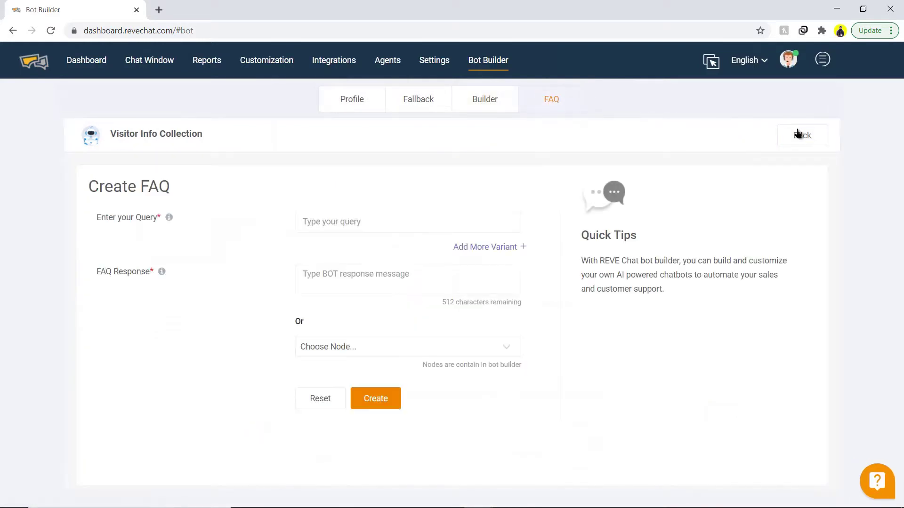